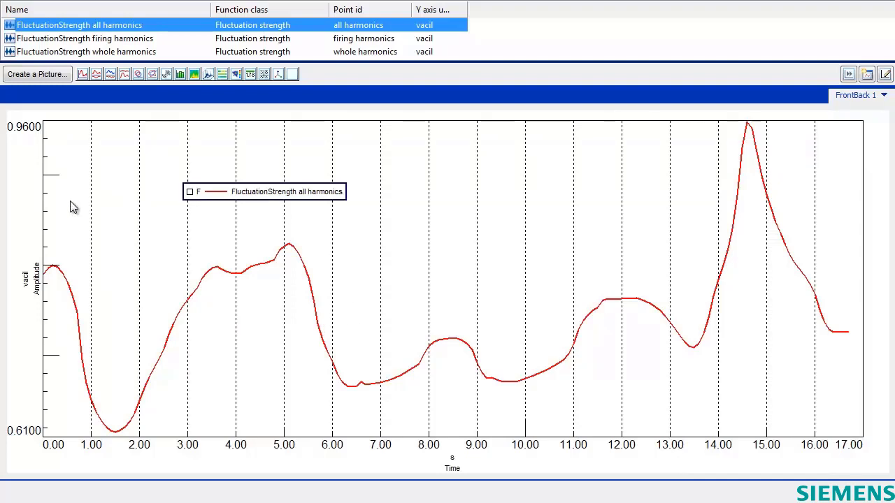
Set the Y axis grid to a custom base resolution with 0.1 vacil increment and turn on ticks annotation
{"action": "right_click", "coordinate": [37, 200]}
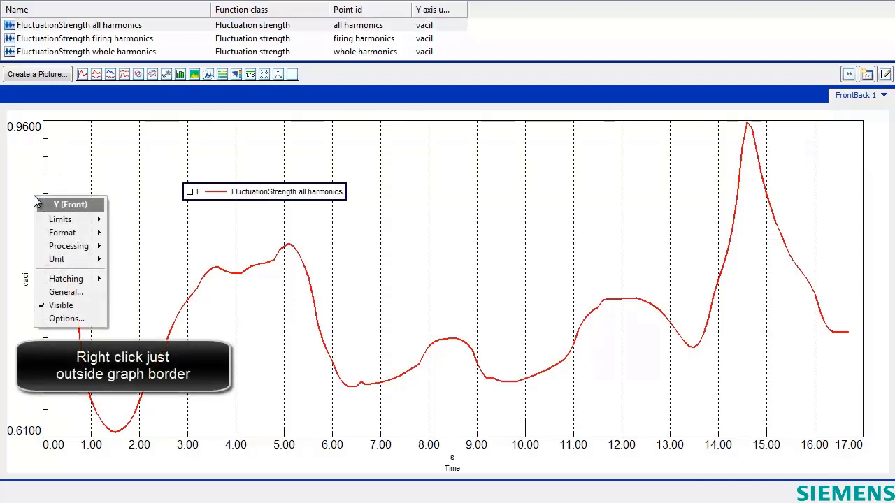
{"action": "left_click", "coordinate": [67, 318]}
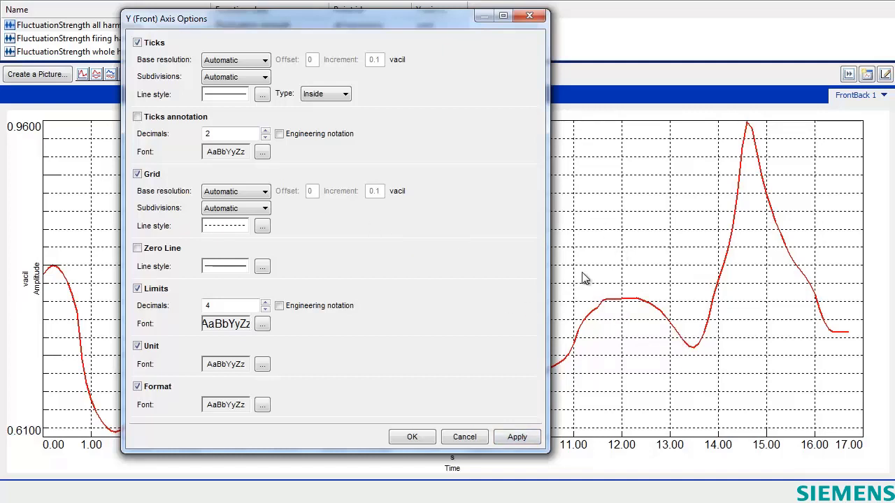
{"action": "left_click", "coordinate": [236, 196]}
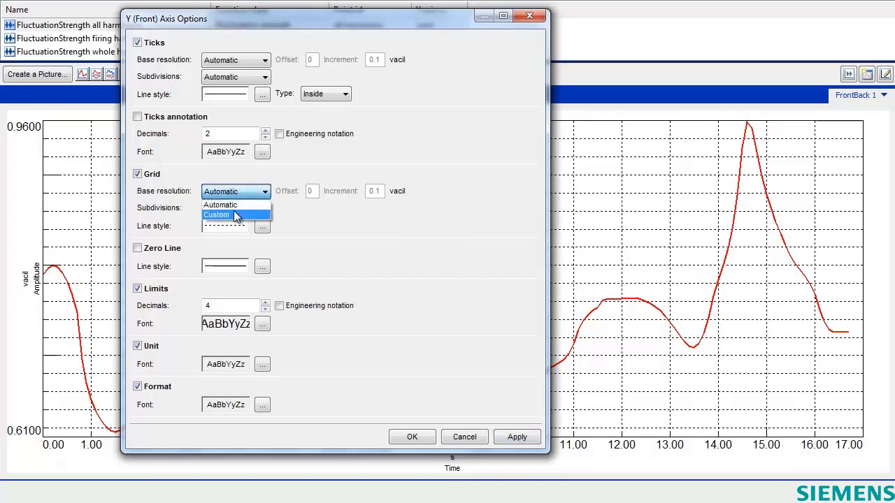
{"action": "left_click", "coordinate": [236, 215]}
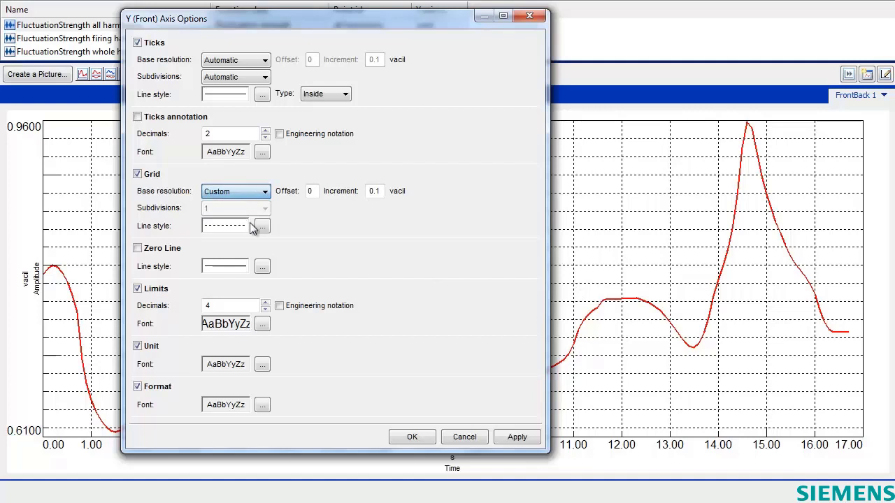
{"action": "left_click", "coordinate": [517, 437]}
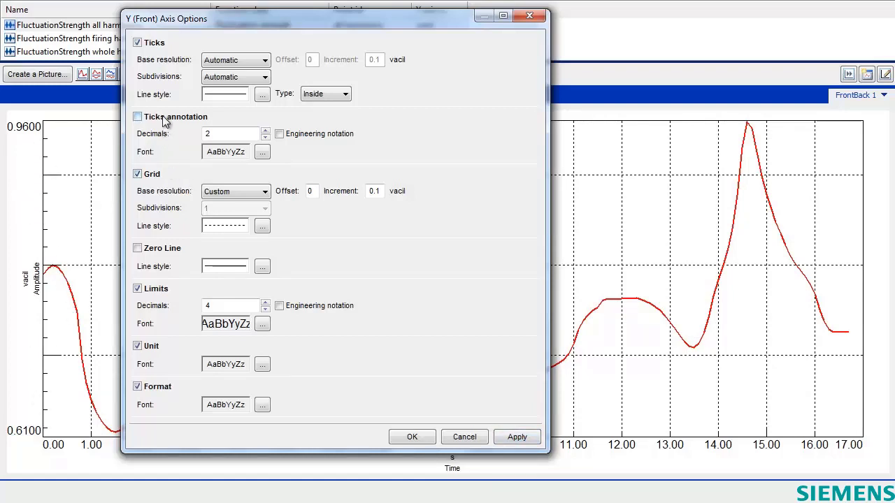
{"action": "left_click", "coordinate": [515, 437]}
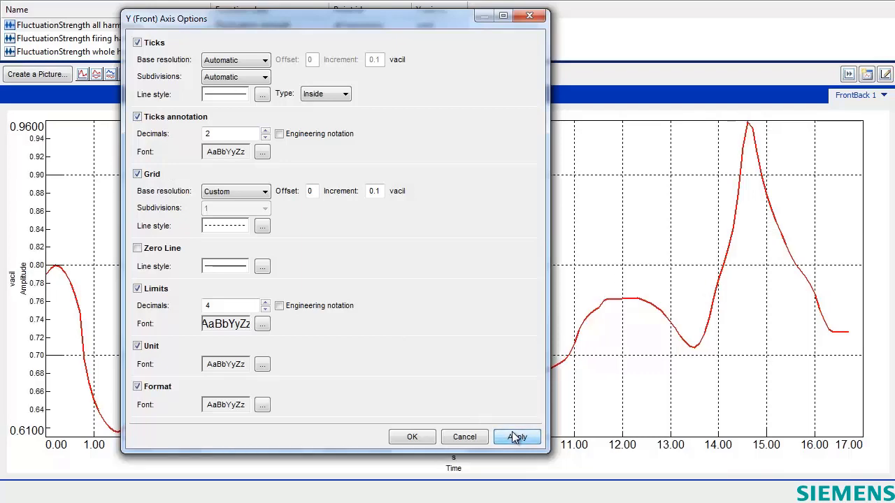
{"action": "left_click", "coordinate": [411, 439]}
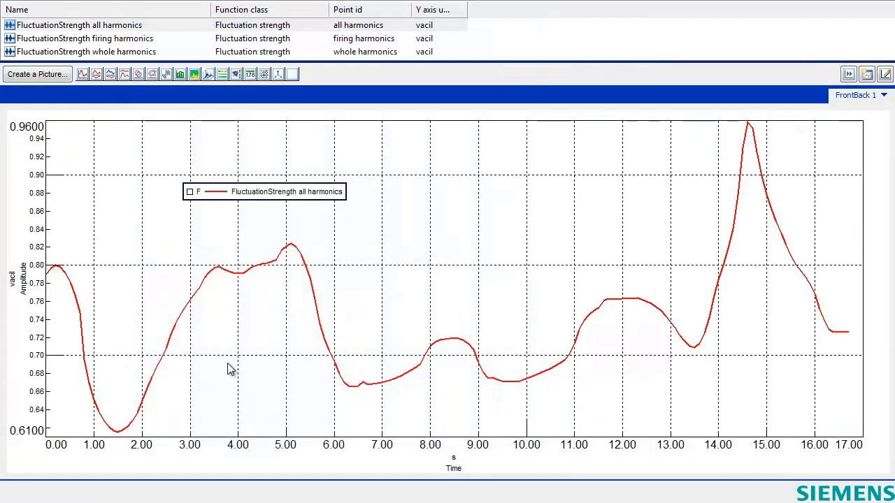
Set the Y axis limits to Free
{"action": "right_click", "coordinate": [30, 151]}
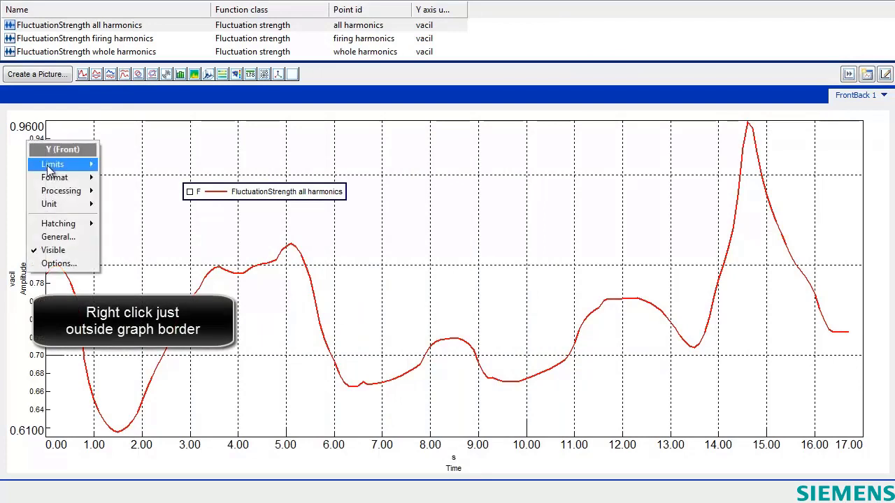
{"action": "mouse_move", "coordinate": [49, 167]}
{"action": "left_click", "coordinate": [124, 167]}
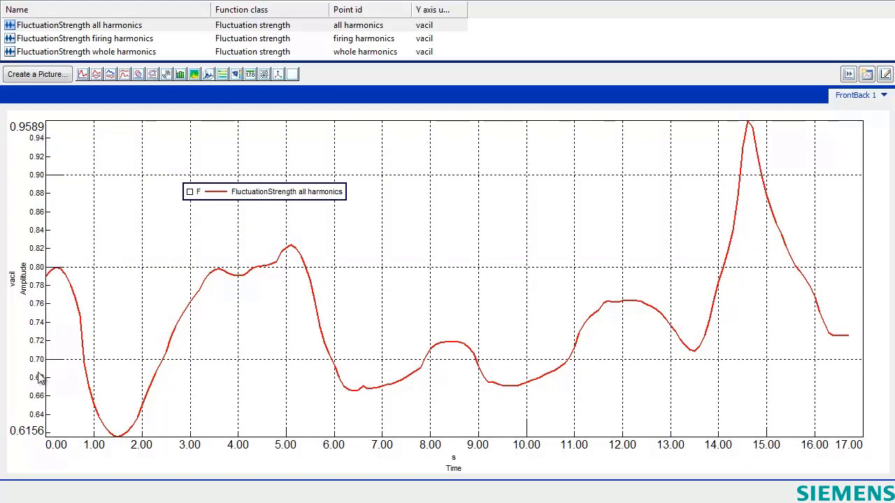
Fix the Y axis limits from 0 to 1 vacil and move the legend into the empty area below the curve
{"action": "right_click", "coordinate": [32, 152]}
{"action": "mouse_move", "coordinate": [56, 169]}
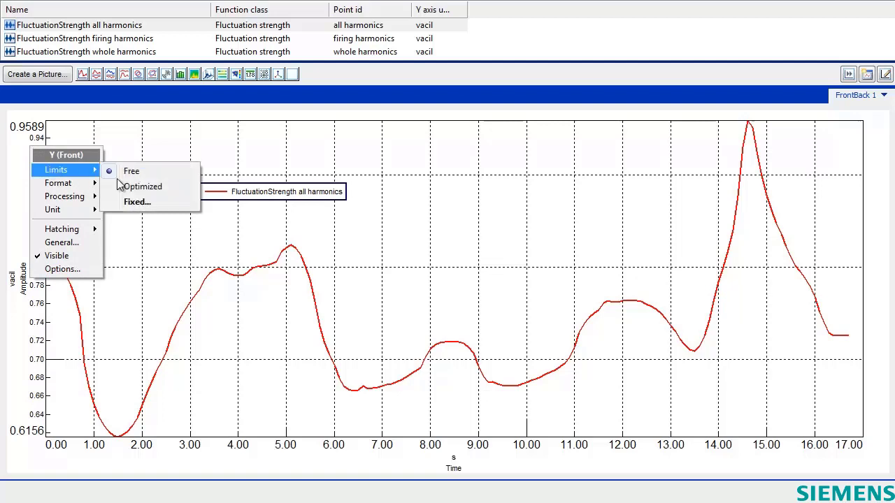
{"action": "left_click", "coordinate": [139, 203]}
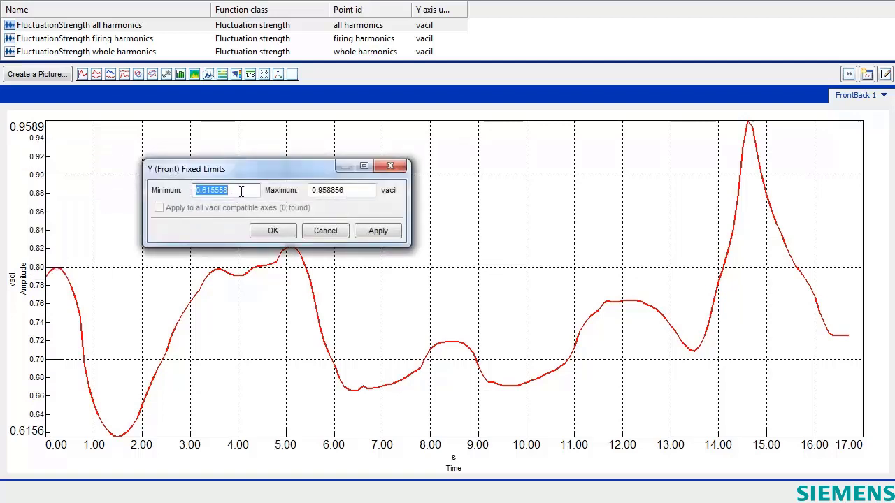
{"action": "type", "text": "0"}
{"action": "left_click", "coordinate": [367, 193]}
{"action": "double_click", "coordinate": [367, 193]}
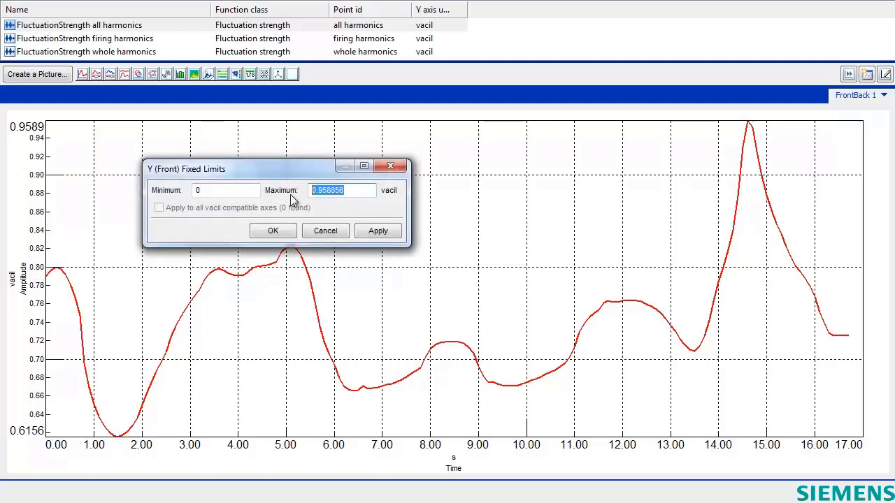
{"action": "type", "text": "1"}
{"action": "left_click", "coordinate": [273, 231]}
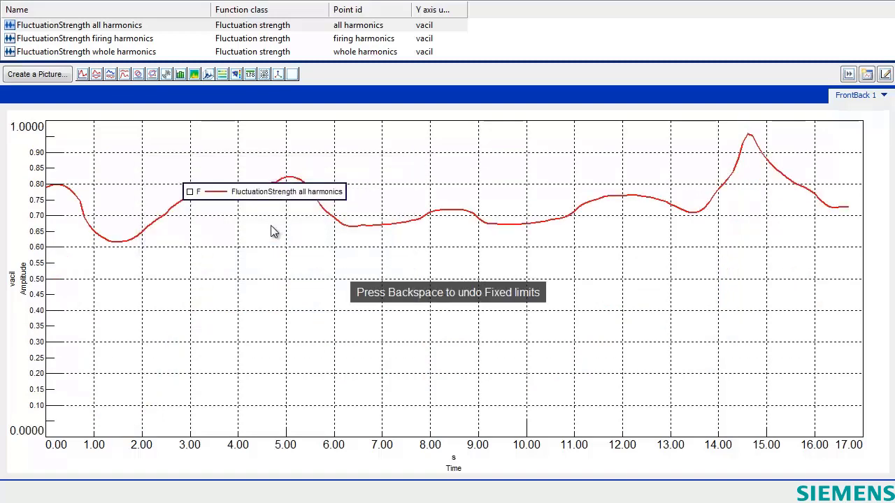
{"action": "left_click_drag", "start_coordinate": [265, 192], "coordinate": [241, 353]}
Save the FrontBack 1 picture as a layout, overwriting the existing layout
{"action": "left_click", "coordinate": [861, 98]}
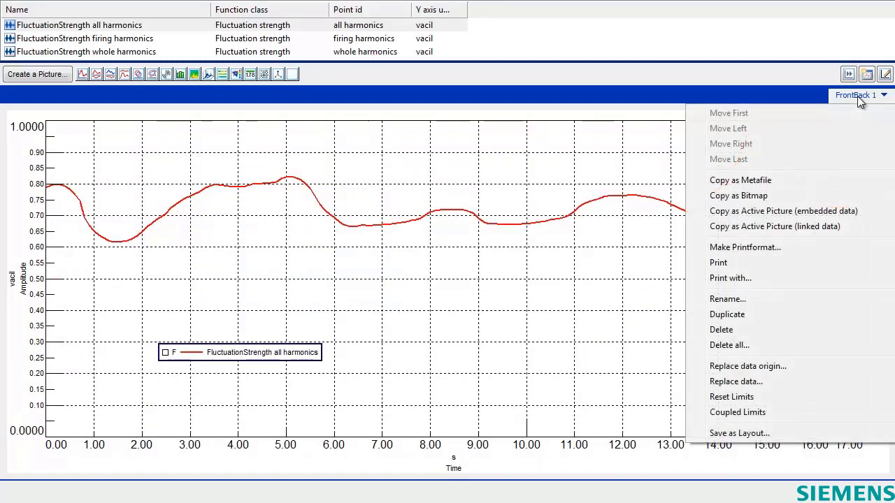
{"action": "left_click", "coordinate": [740, 434]}
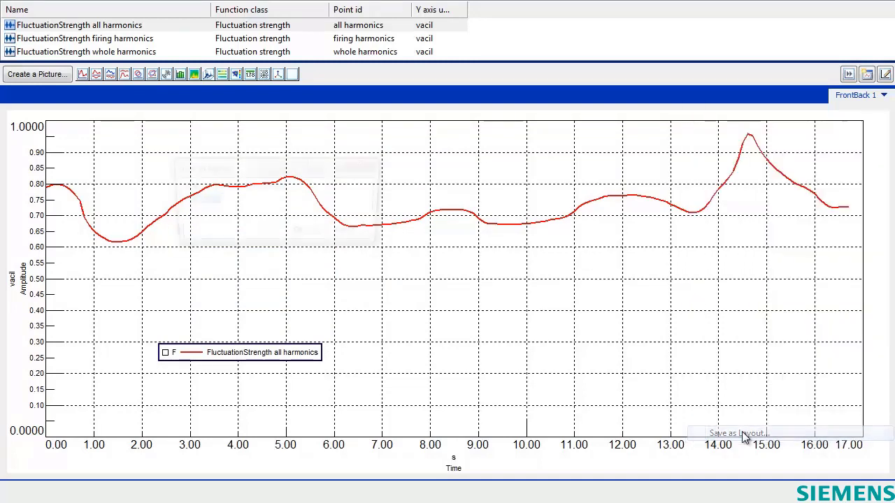
{"action": "left_click", "coordinate": [301, 235]}
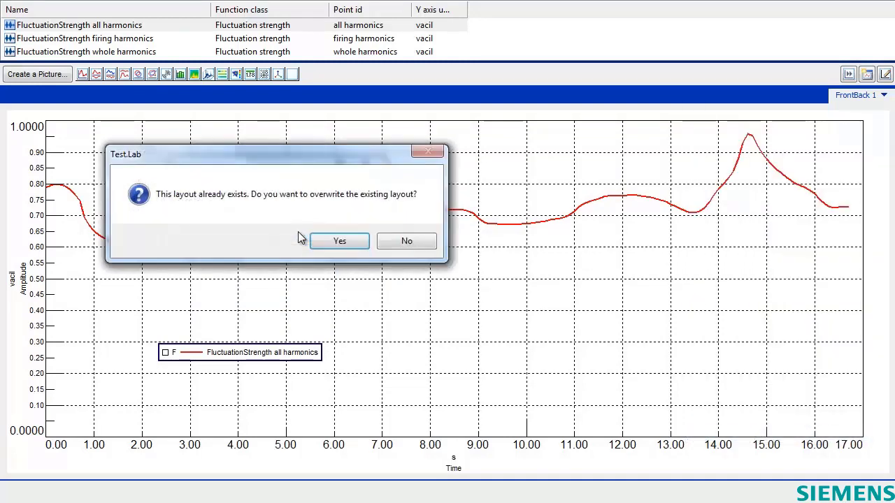
{"action": "left_click", "coordinate": [338, 241]}
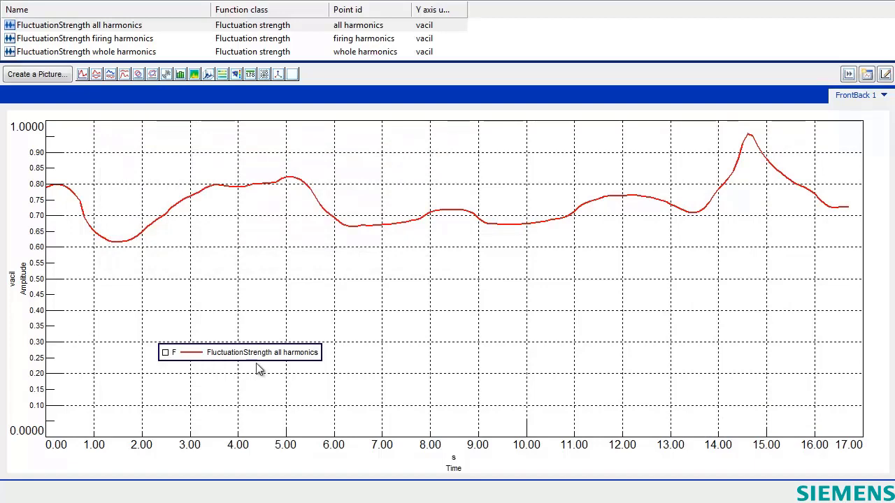
Create a new FrontBack picture and remove the all harmonics curve from it
{"action": "left_click", "coordinate": [84, 79]}
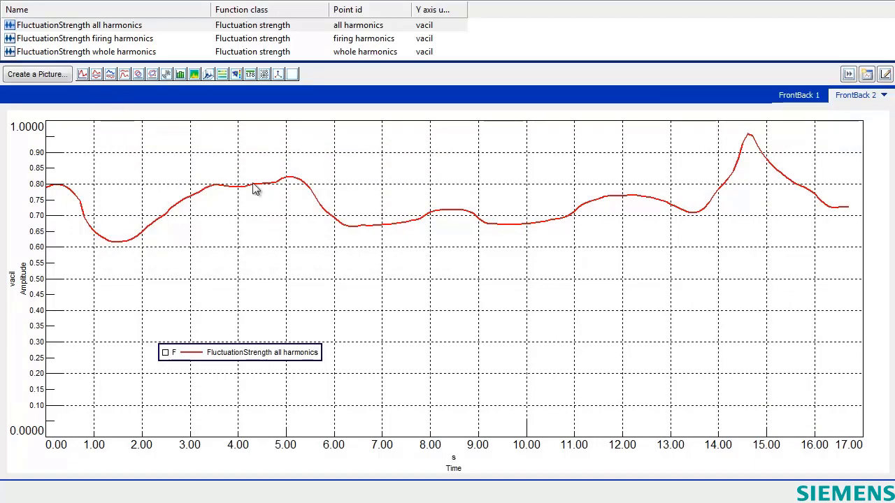
{"action": "right_click", "coordinate": [396, 225]}
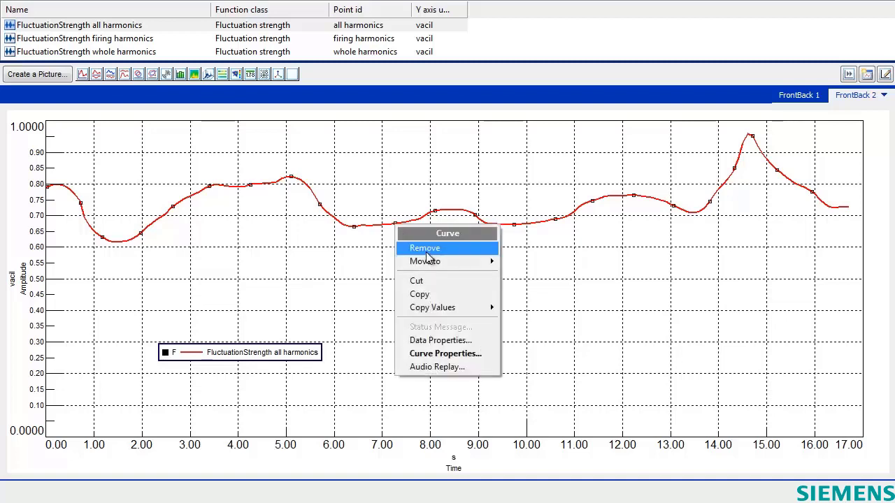
{"action": "left_click", "coordinate": [427, 249]}
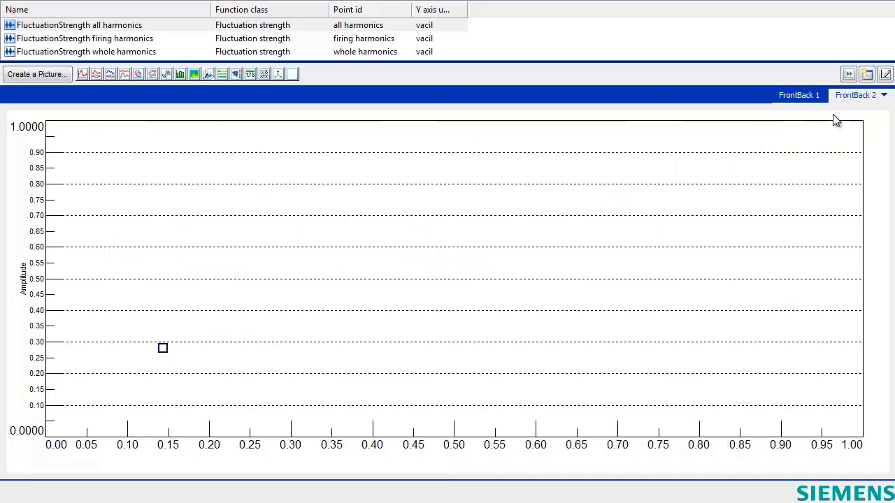
Save the emptied FrontBack 2 picture as a layout, overwriting the existing layout
{"action": "right_click", "coordinate": [855, 98]}
{"action": "left_click", "coordinate": [744, 433]}
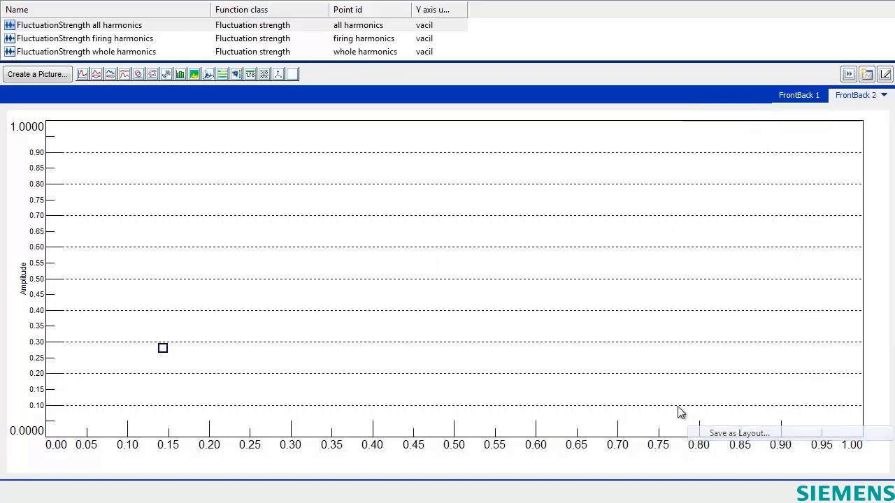
{"action": "left_click", "coordinate": [298, 235]}
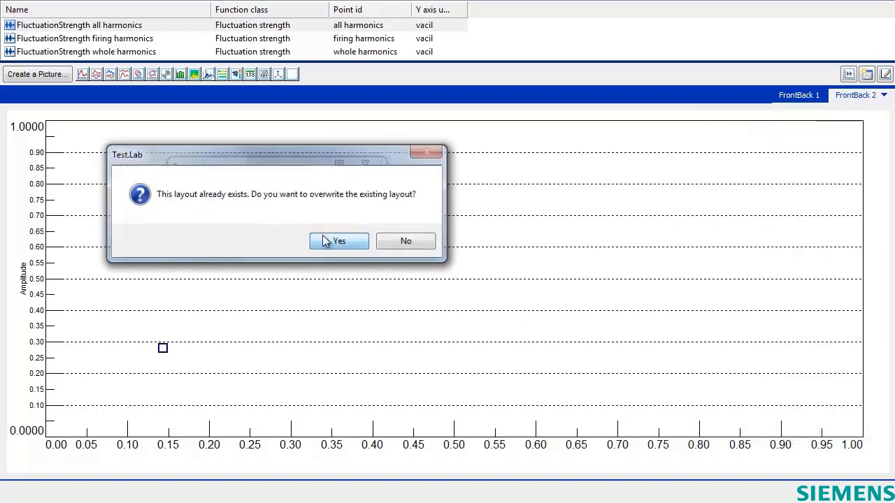
{"action": "left_click", "coordinate": [325, 241]}
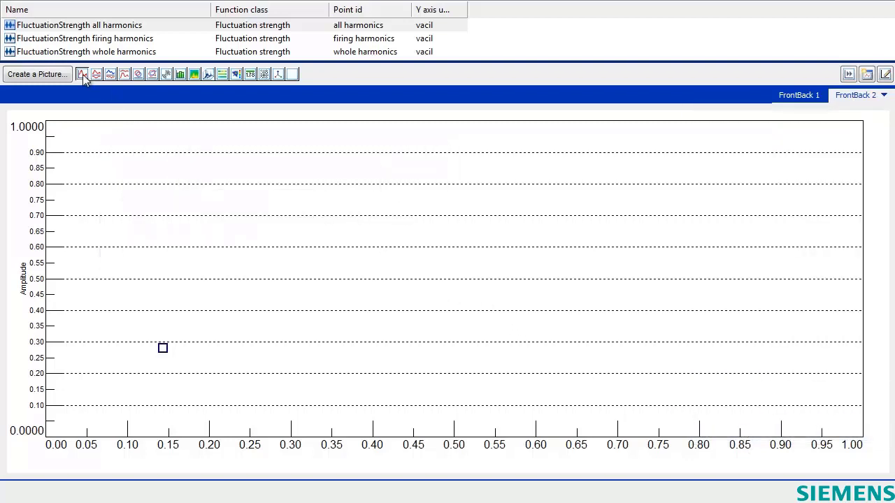
Create another FrontBack picture and plot the all harmonics and firing harmonics fluctuation strength data in it
{"action": "left_click", "coordinate": [82, 74]}
{"action": "left_click_drag", "start_coordinate": [78, 27], "coordinate": [138, 231]}
{"action": "left_click_drag", "start_coordinate": [90, 39], "coordinate": [190, 253]}
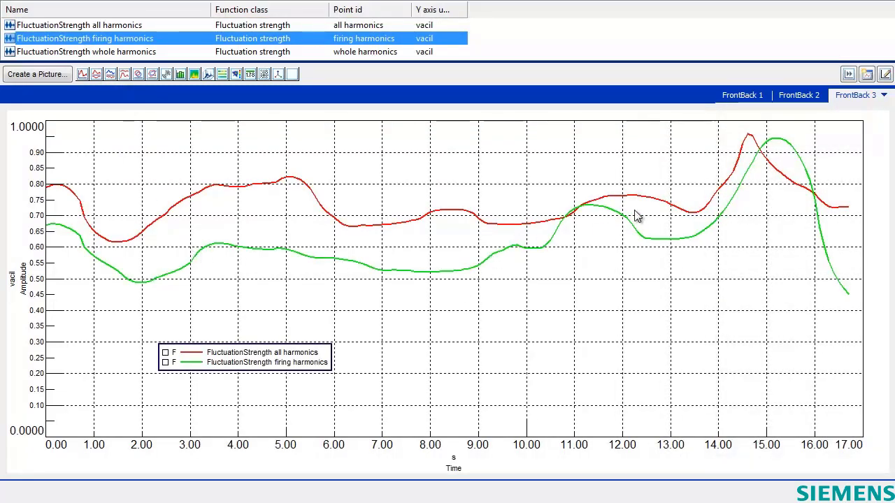
Delete the FrontBack 3 and FrontBack 2 pictures
{"action": "right_click", "coordinate": [866, 96]}
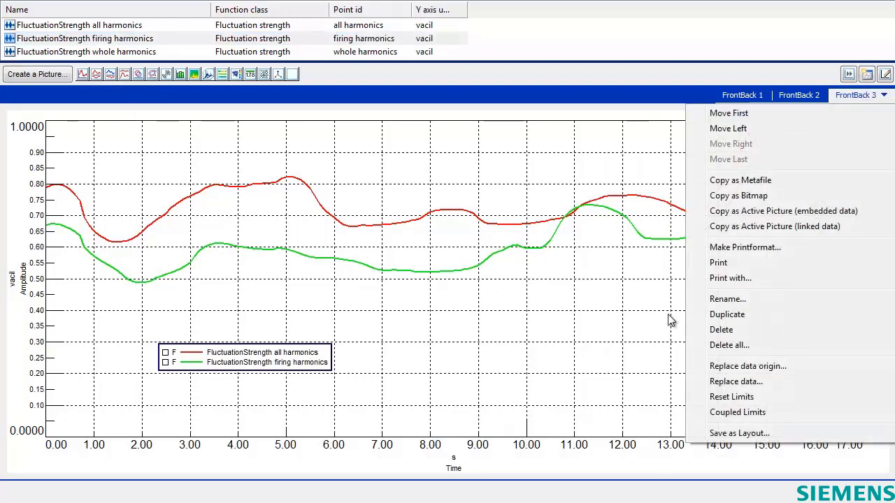
{"action": "left_click", "coordinate": [721, 330]}
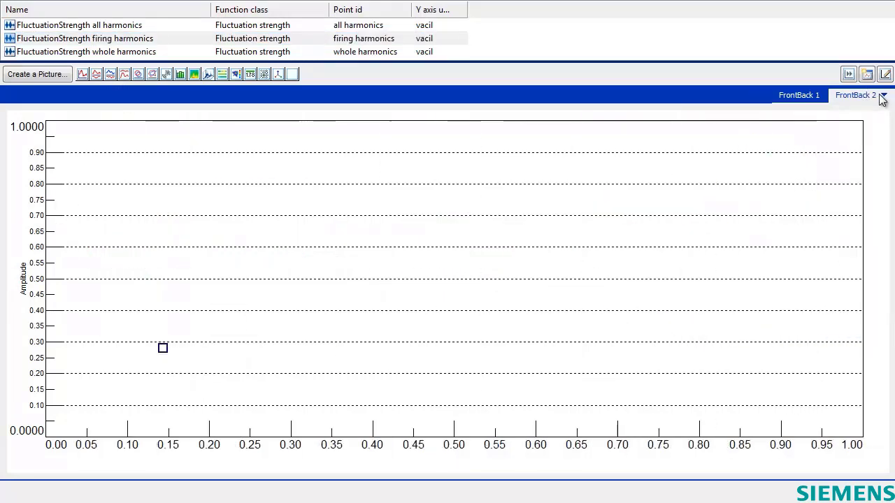
{"action": "right_click", "coordinate": [879, 96]}
{"action": "left_click", "coordinate": [721, 330]}
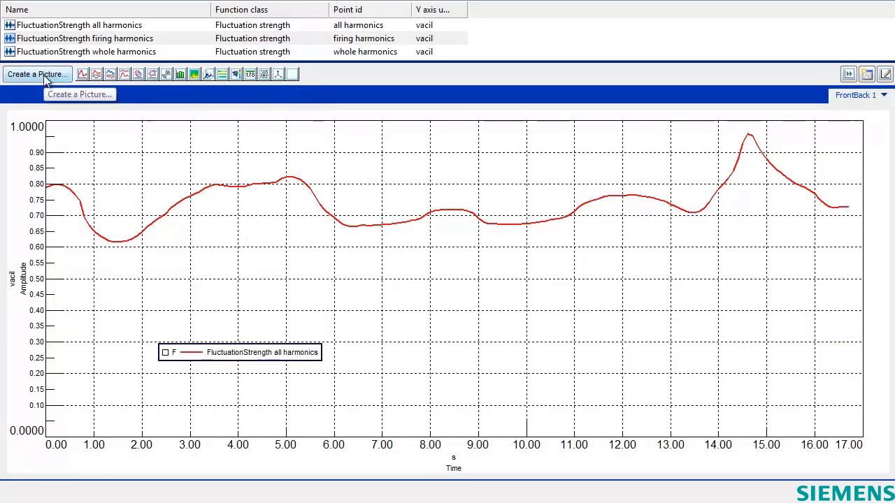
Create a picture from the user-level 1x3 layout
{"action": "left_click", "coordinate": [67, 81]}
{"action": "left_click", "coordinate": [198, 105]}
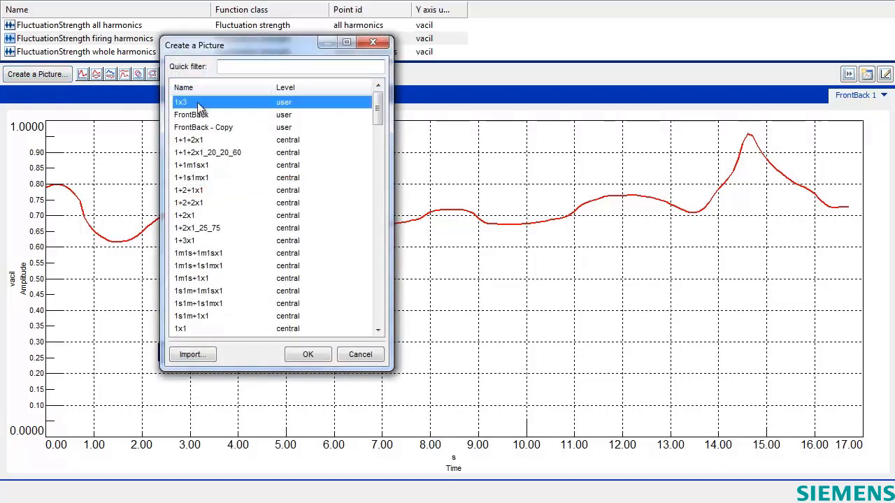
{"action": "left_click", "coordinate": [309, 355]}
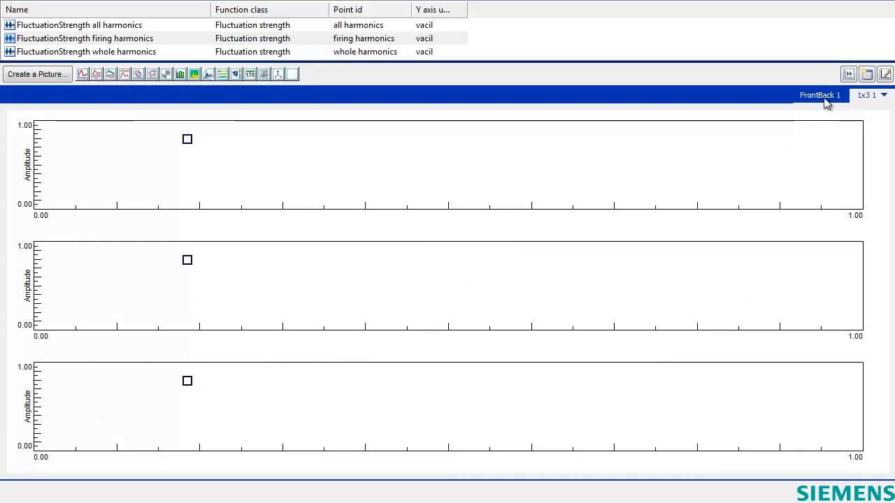
Plot the all, firing and whole harmonics fluctuation strength data in the top, middle and bottom graphs of the 1x3 picture respectively
{"action": "left_click_drag", "start_coordinate": [55, 25], "coordinate": [74, 147]}
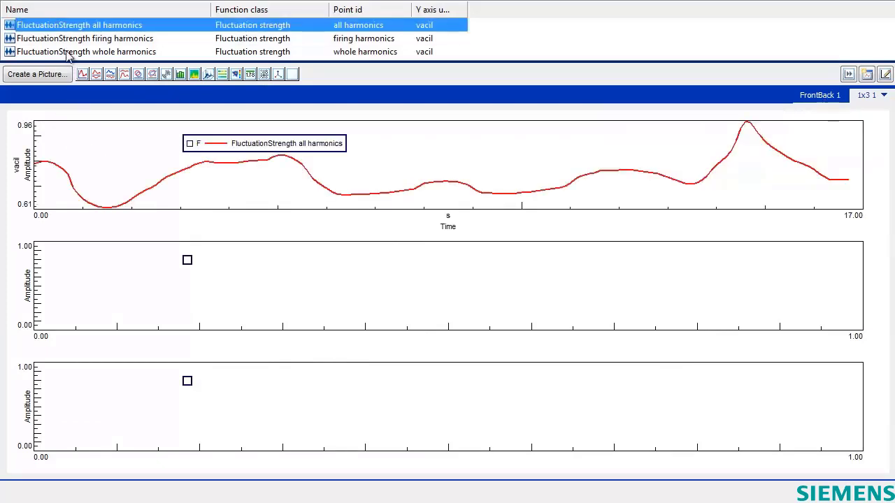
{"action": "left_click_drag", "start_coordinate": [67, 41], "coordinate": [120, 309]}
{"action": "left_click_drag", "start_coordinate": [88, 54], "coordinate": [130, 393]}
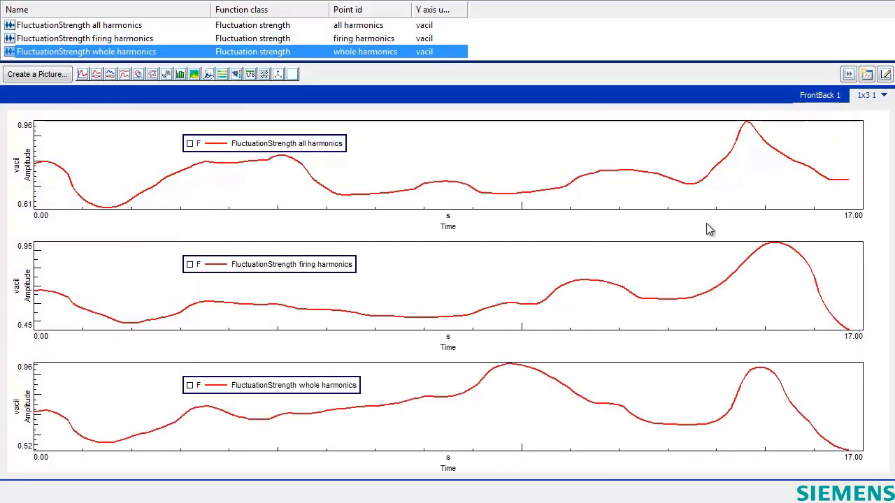
Copy the display format of the graph in the FrontBack 1 picture
{"action": "left_click", "coordinate": [819, 95]}
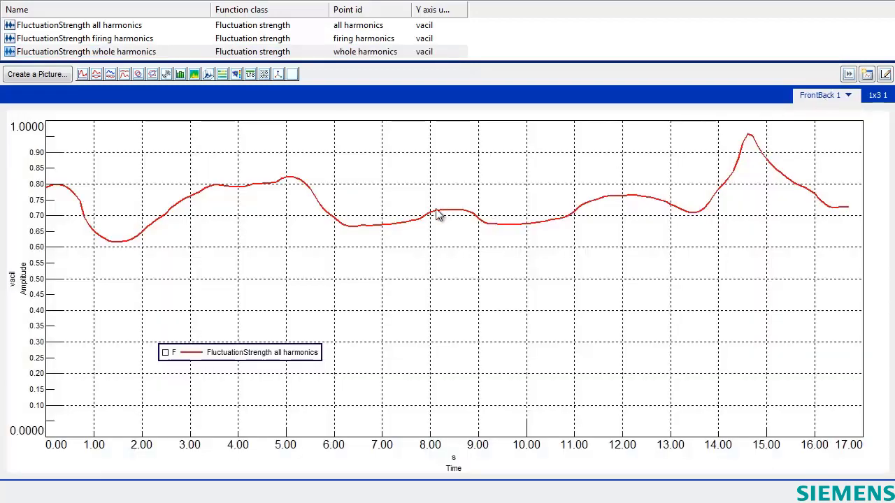
{"action": "right_click", "coordinate": [370, 138]}
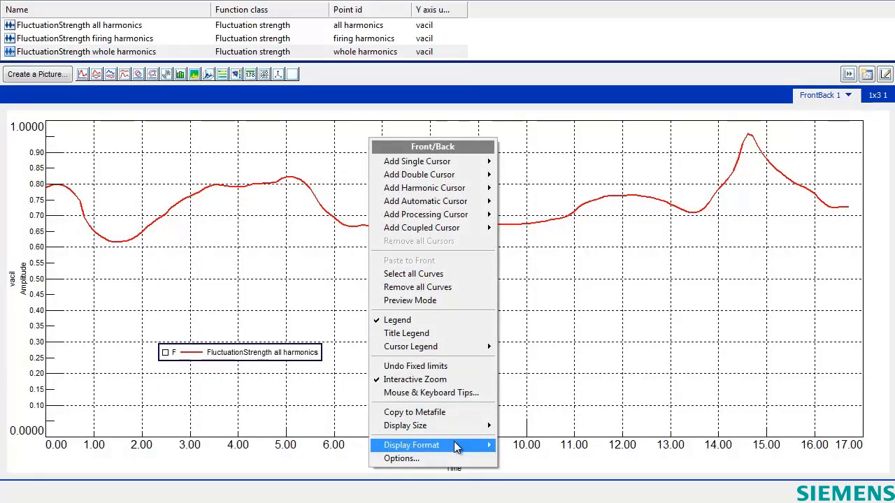
{"action": "mouse_move", "coordinate": [457, 447]}
{"action": "left_click", "coordinate": [525, 447]}
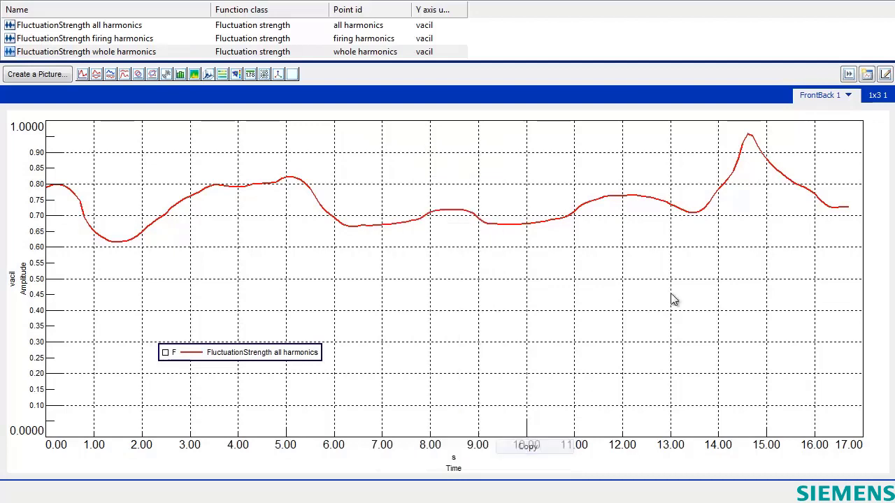
Paste the copied display format onto the all harmonics graph in the 1x3 picture
{"action": "left_click", "coordinate": [879, 97]}
{"action": "right_click", "coordinate": [384, 135]}
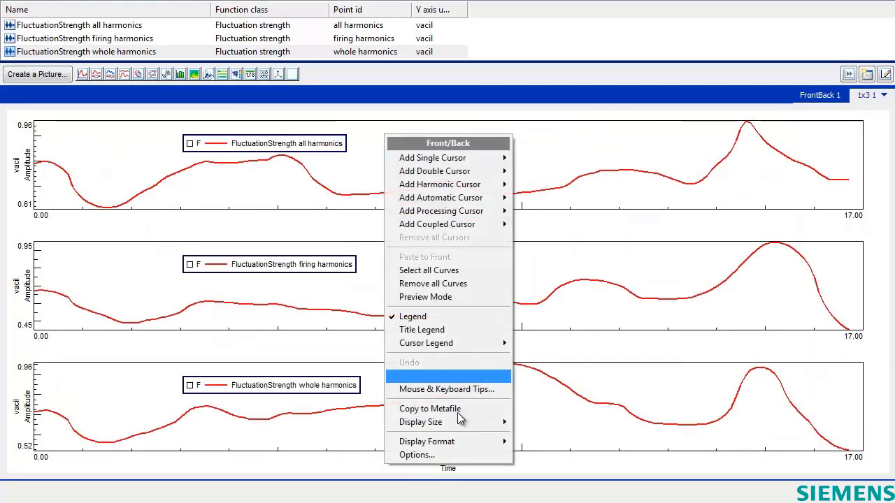
{"action": "mouse_move", "coordinate": [463, 443]}
{"action": "left_click", "coordinate": [559, 474]}
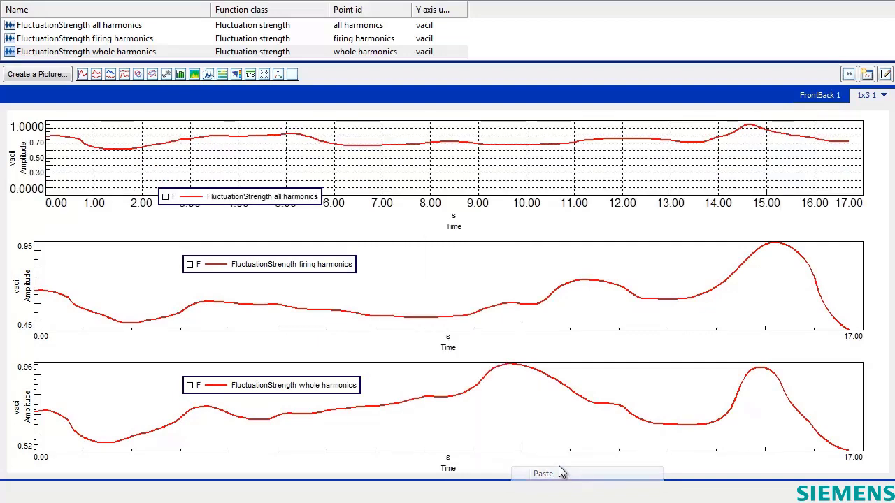
Align all Front/Back displays of the 1x3 picture with the format of the all harmonics graph
{"action": "right_click", "coordinate": [424, 161]}
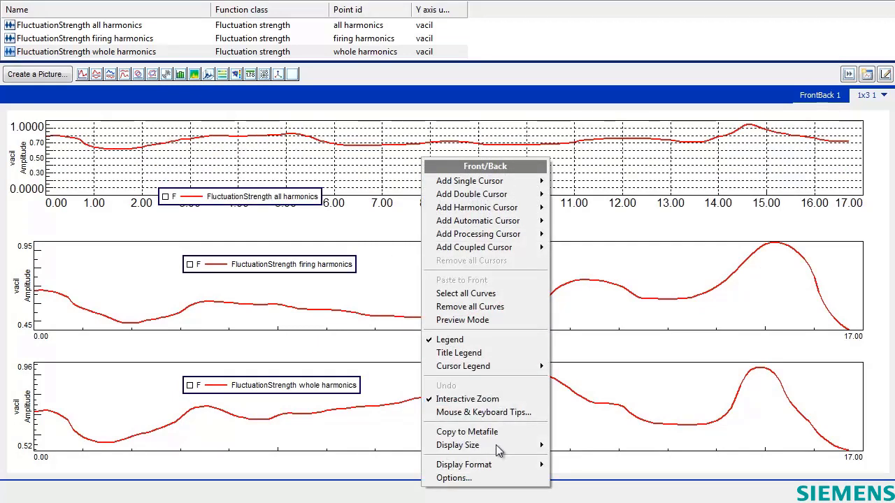
{"action": "mouse_move", "coordinate": [508, 473]}
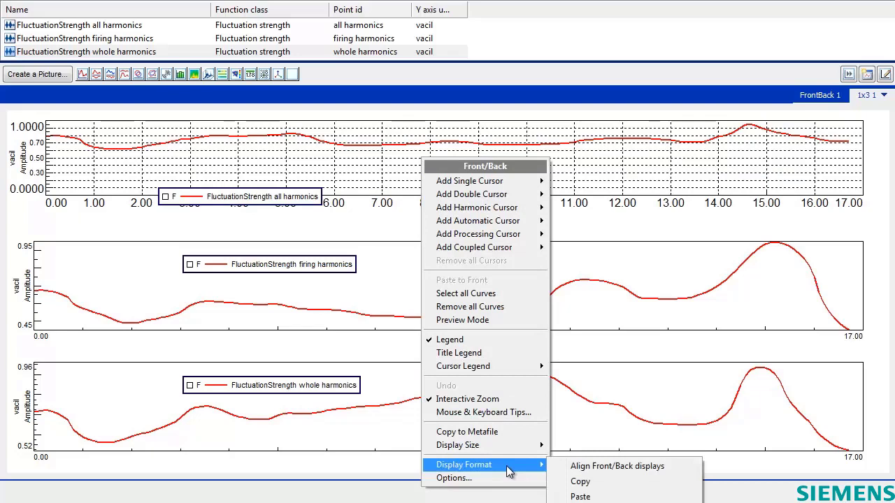
{"action": "left_click", "coordinate": [579, 467]}
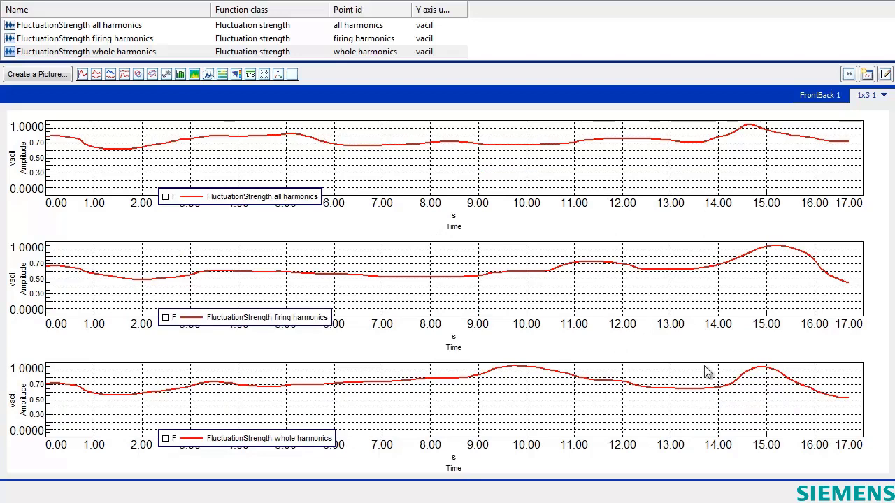
Load the 1x2 layout in the layout management and switch its lower display to a Colormap
{"action": "left_click", "coordinate": [884, 74]}
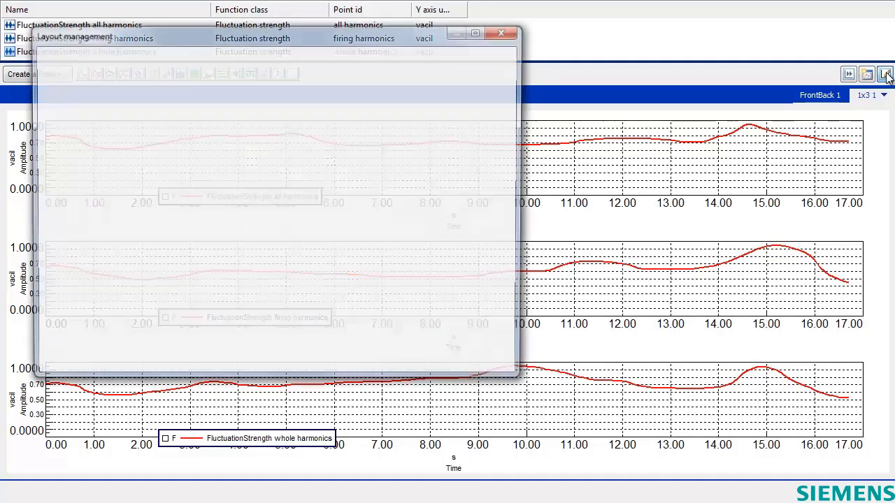
{"action": "left_click_drag", "start_coordinate": [355, 35], "coordinate": [374, 49]}
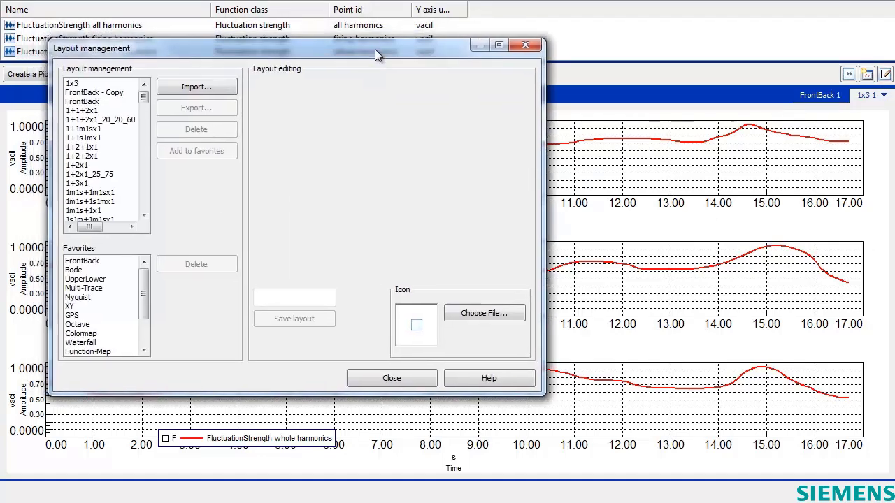
{"action": "left_click_drag", "start_coordinate": [144, 98], "coordinate": [148, 126]}
{"action": "left_click", "coordinate": [89, 184]}
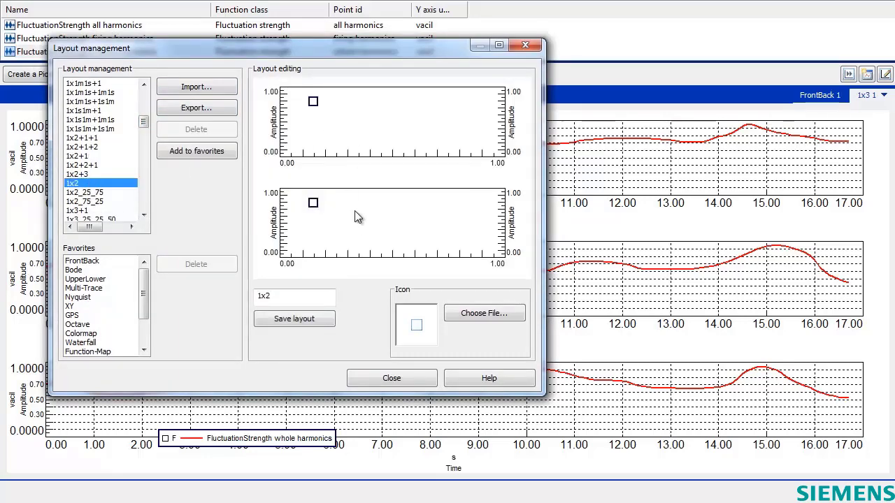
{"action": "right_click", "coordinate": [352, 191]}
{"action": "mouse_move", "coordinate": [407, 306]}
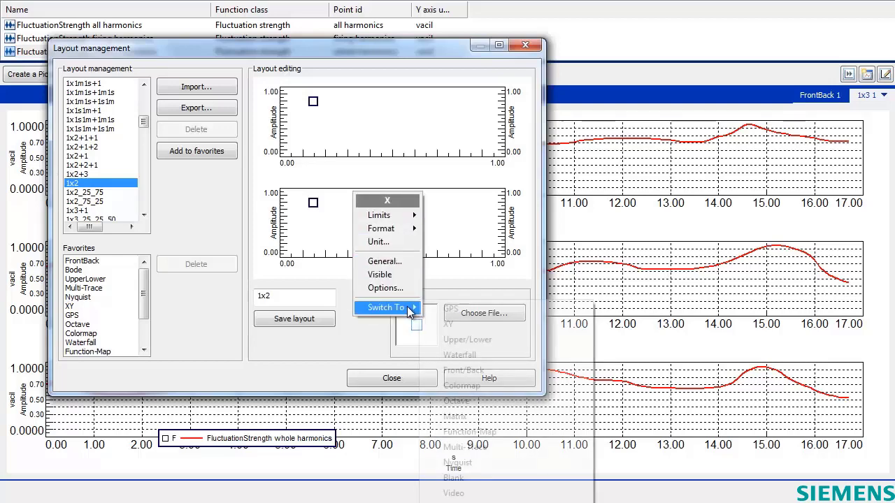
{"action": "left_click", "coordinate": [482, 386]}
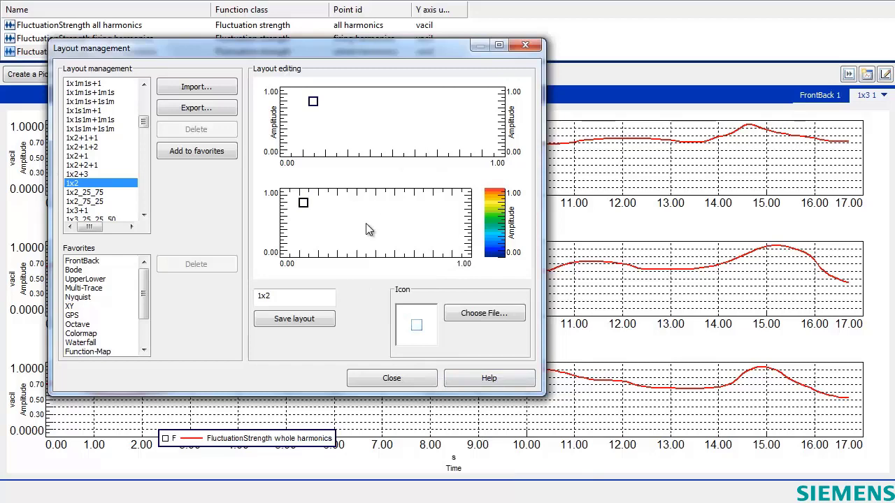
Set the format of the colormap's Y (colour scale) axis to dB
{"action": "right_click", "coordinate": [493, 209]}
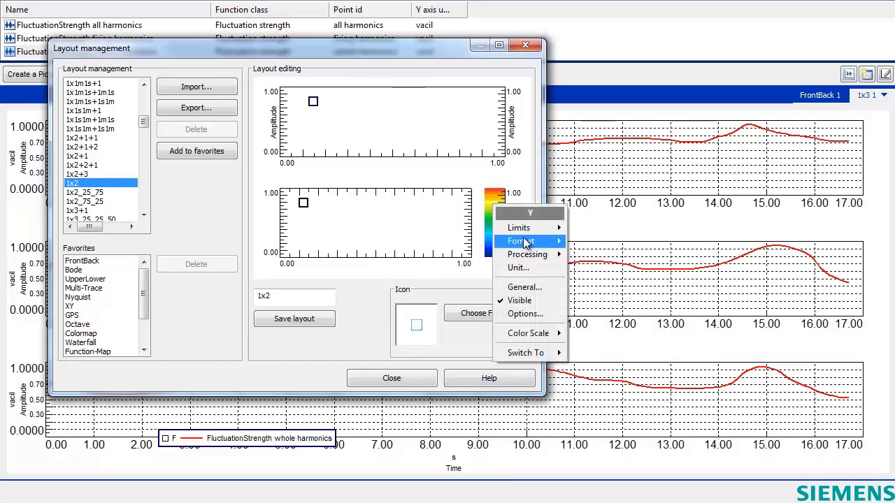
{"action": "mouse_move", "coordinate": [523, 241]}
{"action": "left_click", "coordinate": [607, 321]}
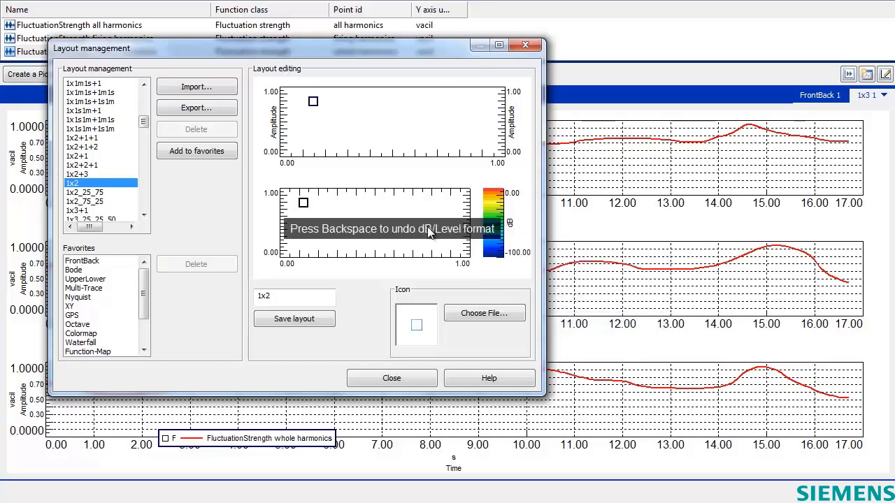
{"action": "right_click", "coordinate": [366, 205]}
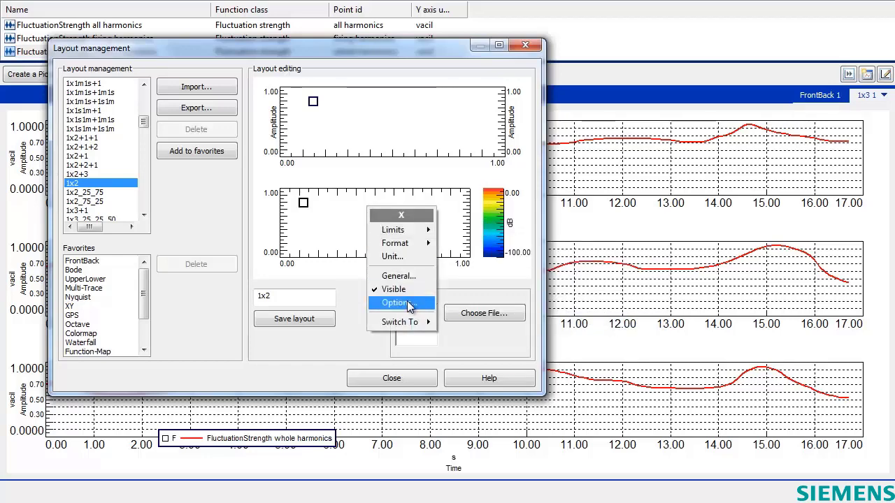
{"action": "left_click", "coordinate": [410, 301]}
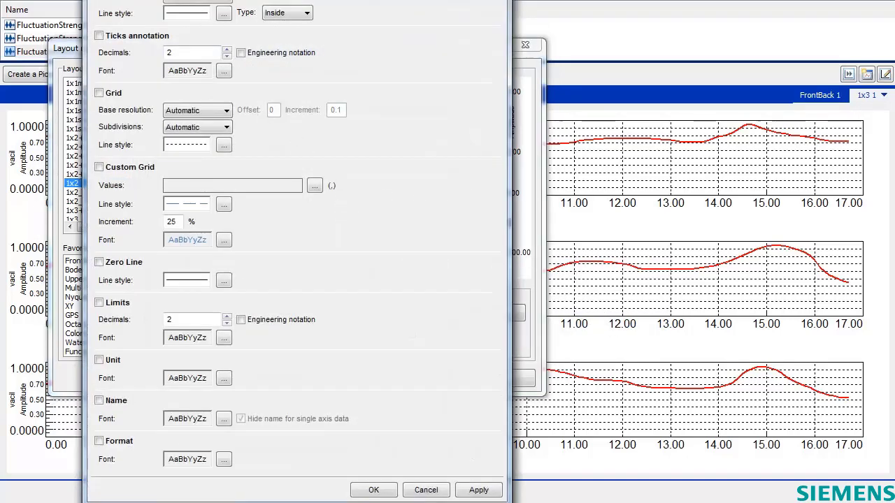
{"action": "key", "text": "Escape"}
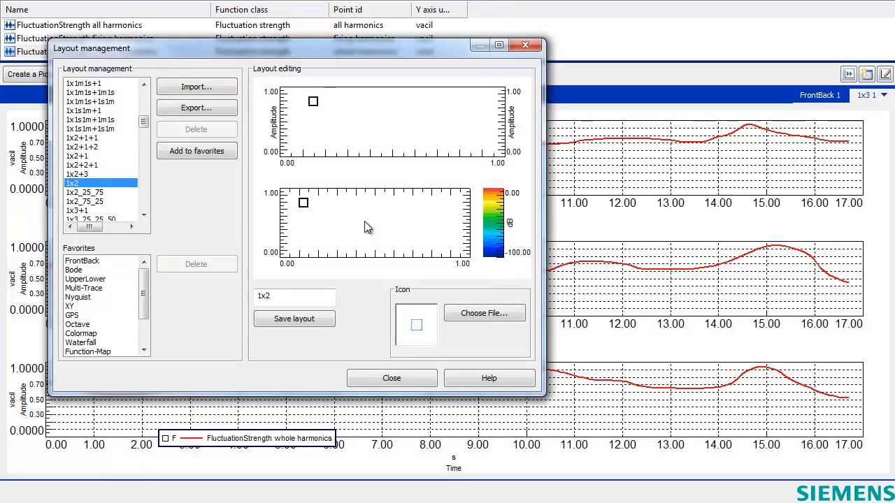
Set the colormap's orientation to ZX in its display options
{"action": "right_click", "coordinate": [364, 220]}
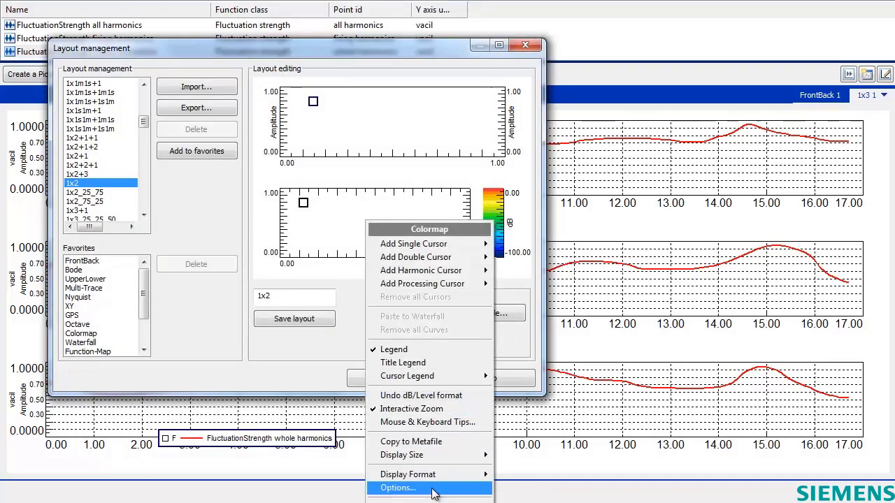
{"action": "left_click", "coordinate": [412, 488]}
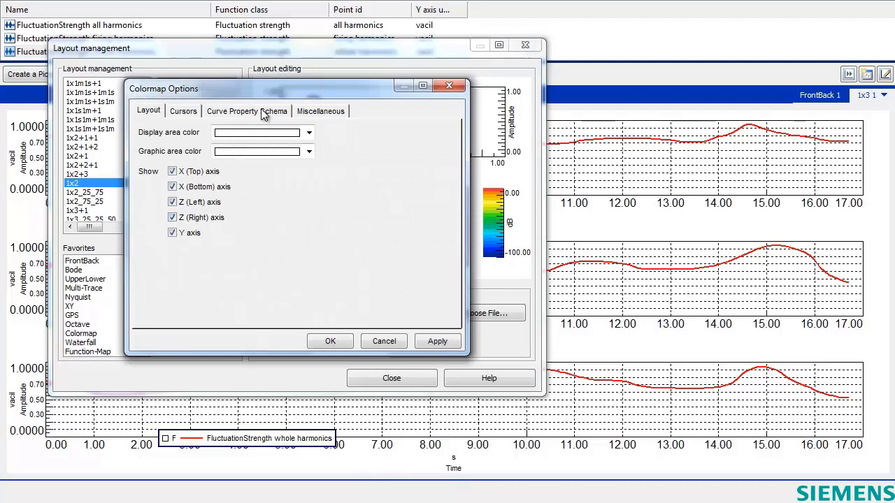
{"action": "left_click", "coordinate": [263, 113]}
{"action": "left_click", "coordinate": [300, 114]}
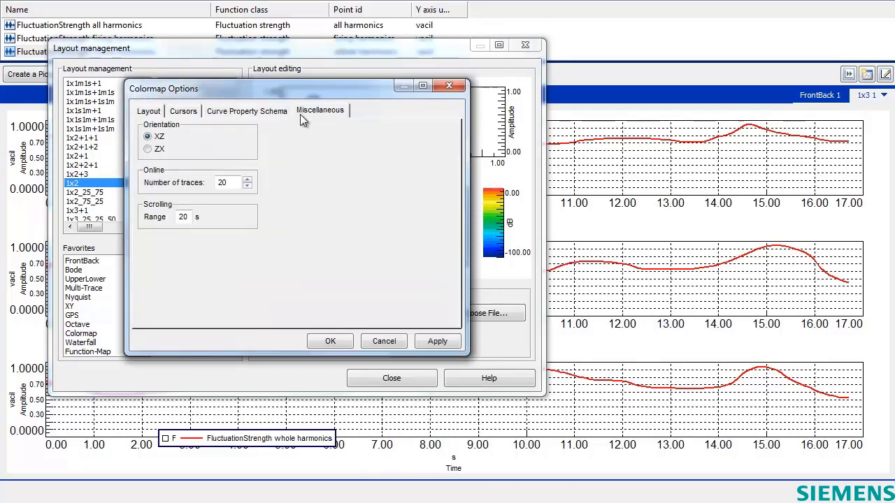
{"action": "left_click", "coordinate": [156, 148]}
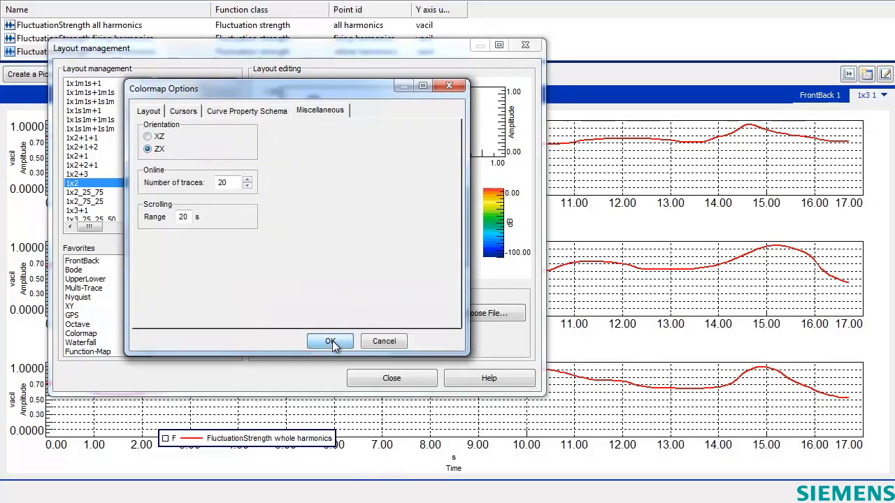
{"action": "left_click", "coordinate": [332, 341]}
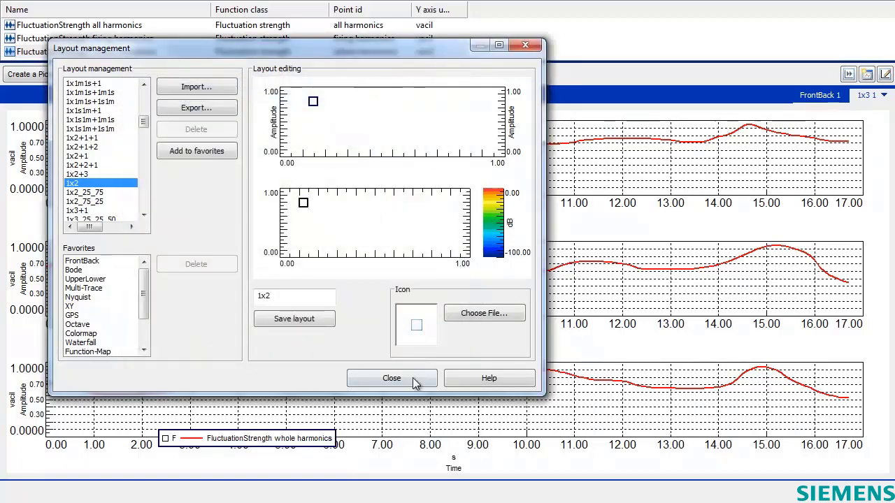
Save the edited layout as 1x2ol, select it in the layout list and close the layout management
{"action": "left_click", "coordinate": [289, 323]}
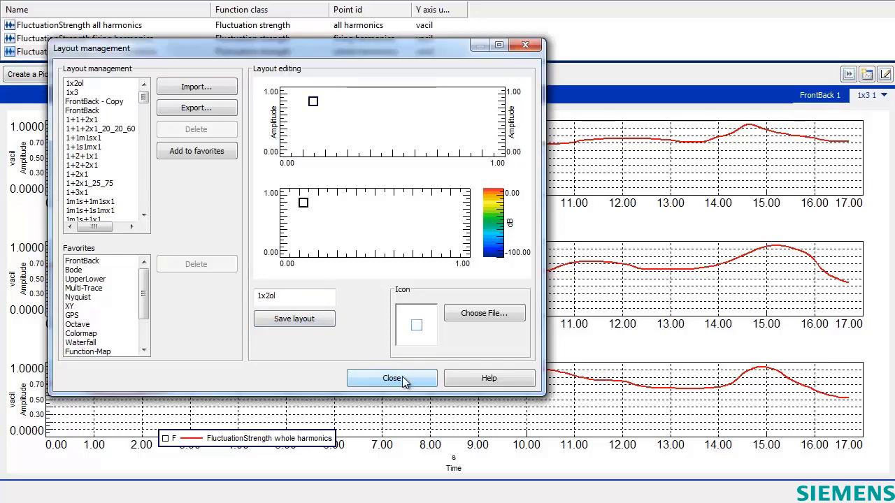
{"action": "left_click", "coordinate": [84, 83]}
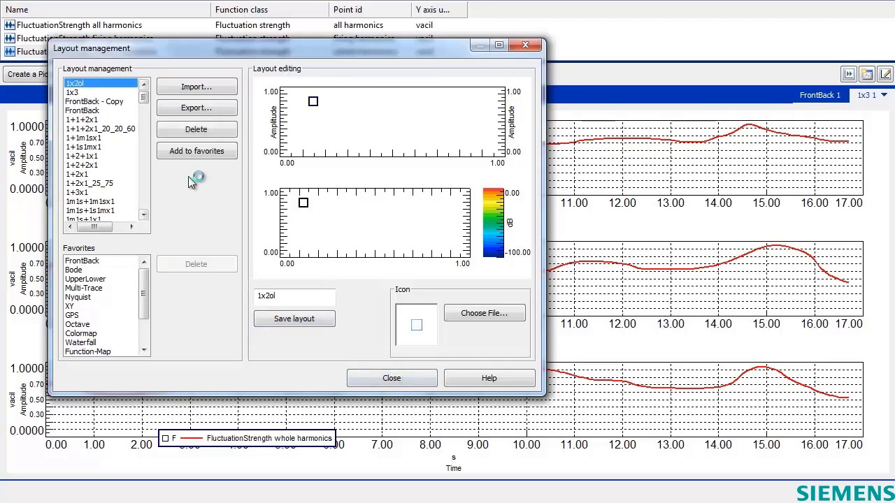
{"action": "left_click", "coordinate": [383, 378]}
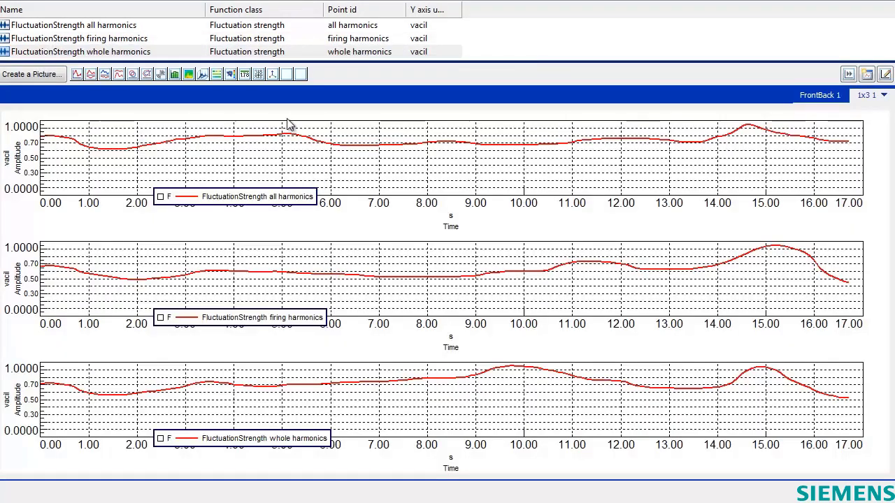
Create a picture from the 1x2ol layout and plot the all, firing and whole harmonics fluctuation strength in its upper graph
{"action": "left_click", "coordinate": [34, 75]}
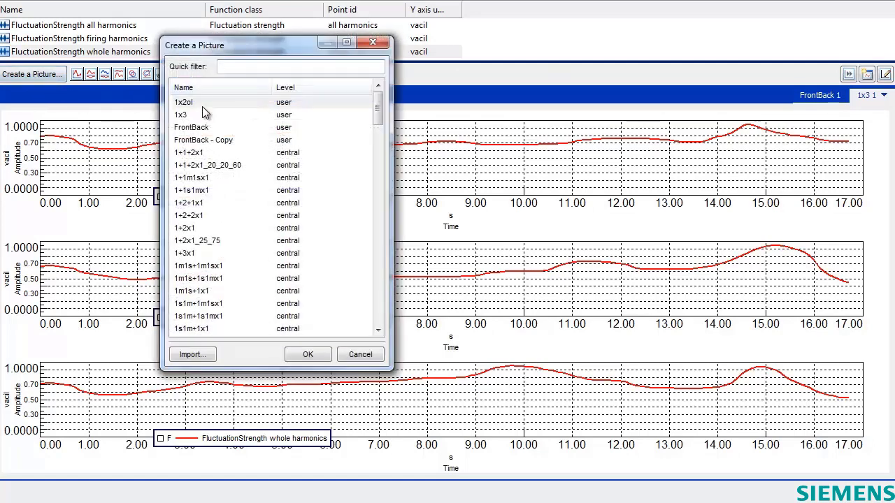
{"action": "left_click", "coordinate": [202, 105]}
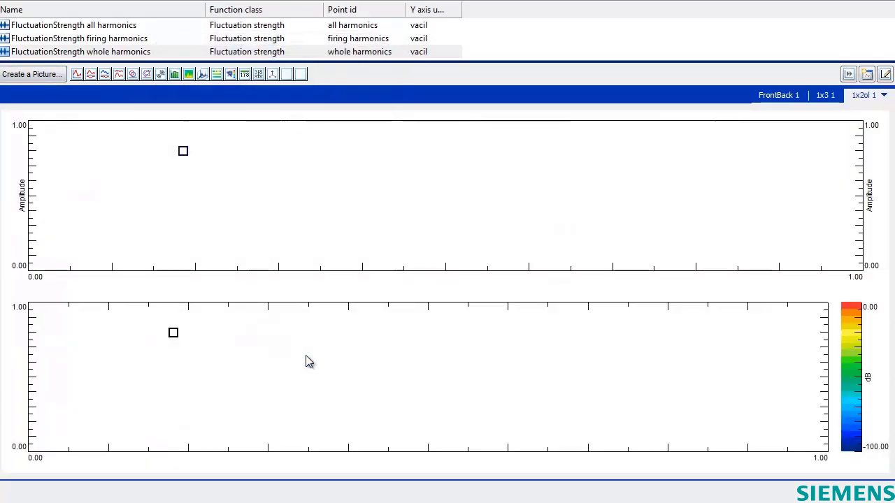
{"action": "left_click_drag", "start_coordinate": [67, 26], "coordinate": [108, 175]}
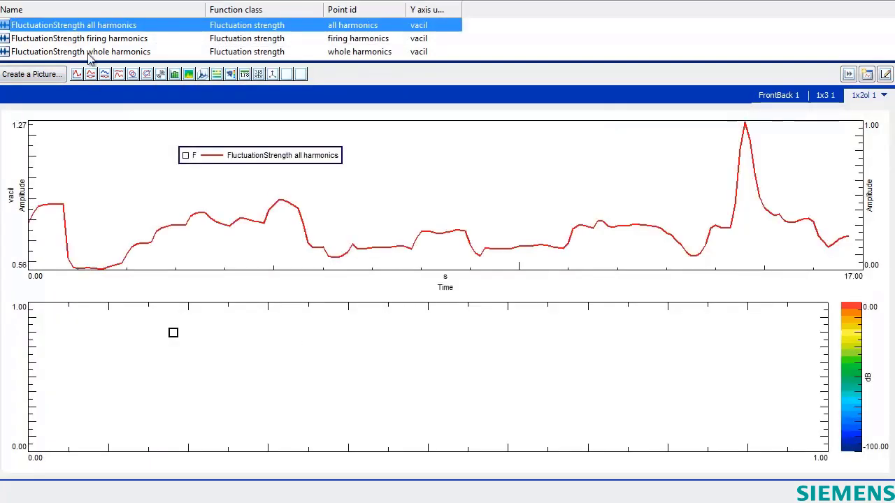
{"action": "left_click_drag", "start_coordinate": [86, 38], "coordinate": [112, 199]}
{"action": "left_click_drag", "start_coordinate": [70, 52], "coordinate": [129, 215]}
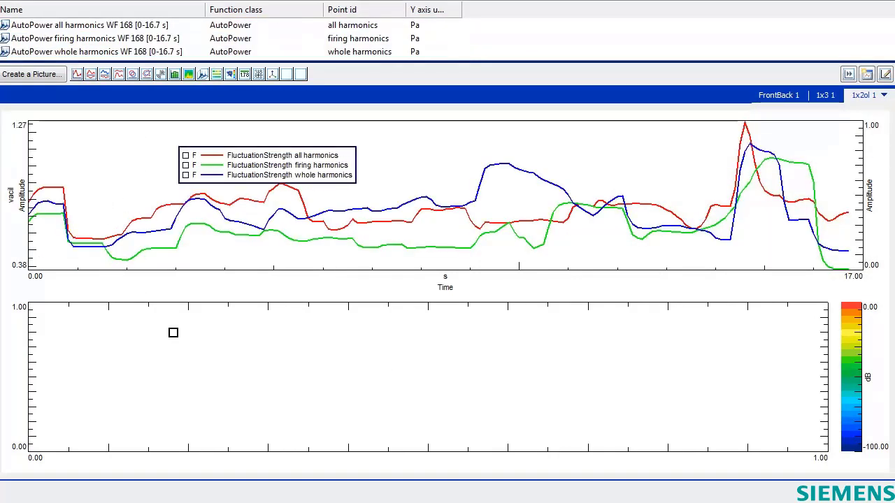
Plot the AutoPower all harmonics WF 168 waterfall data in the colormap of the 1x2ol picture
{"action": "left_click", "coordinate": [72, 26]}
{"action": "left_click_drag", "start_coordinate": [72, 26], "coordinate": [215, 372]}
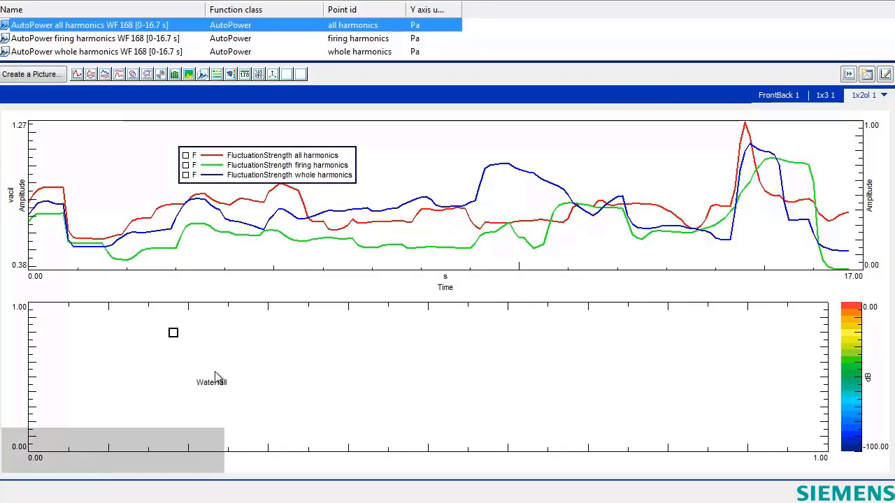
{"action": "left_click_drag", "start_coordinate": [291, 371], "coordinate": [291, 371]}
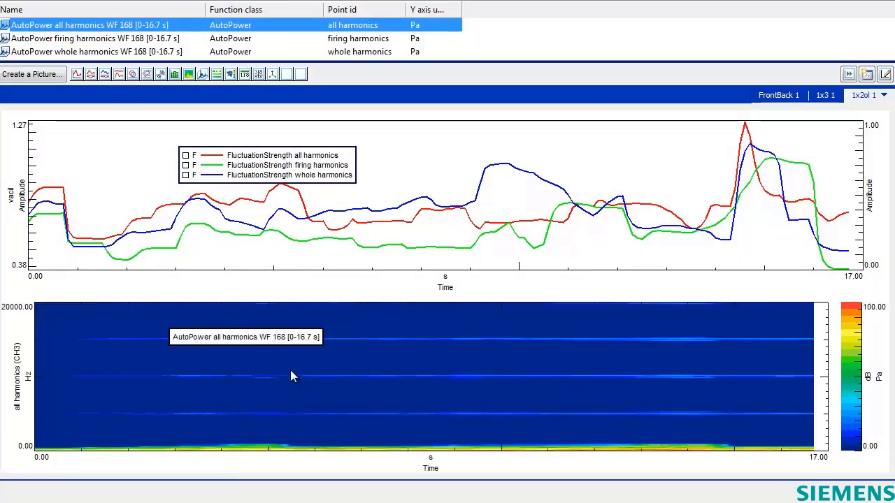
Limit the colormap's frequency axis to about 0–473 Hz and line up the upper graph's edges with the colormap
{"action": "left_click_drag", "start_coordinate": [284, 432], "coordinate": [293, 463]}
{"action": "left_click_drag", "start_coordinate": [283, 418], "coordinate": [298, 457]}
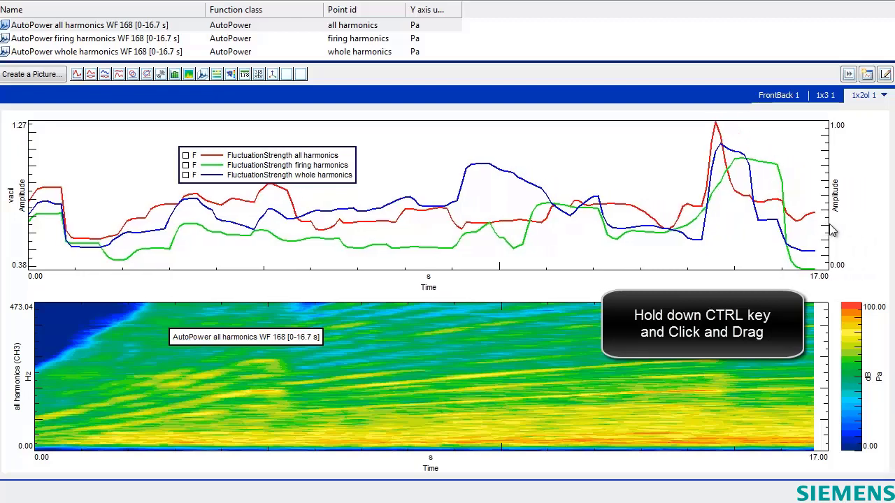
{"action": "left_click_drag", "start_coordinate": [31, 157], "coordinate": [38, 161]}
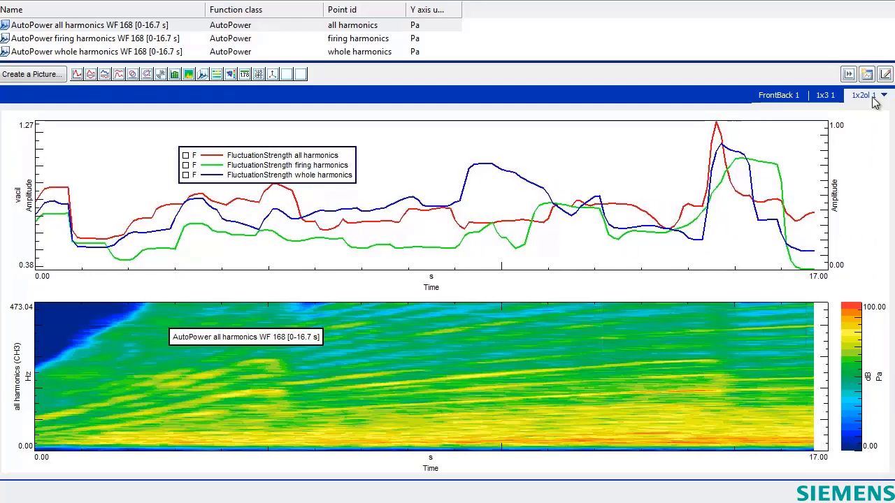